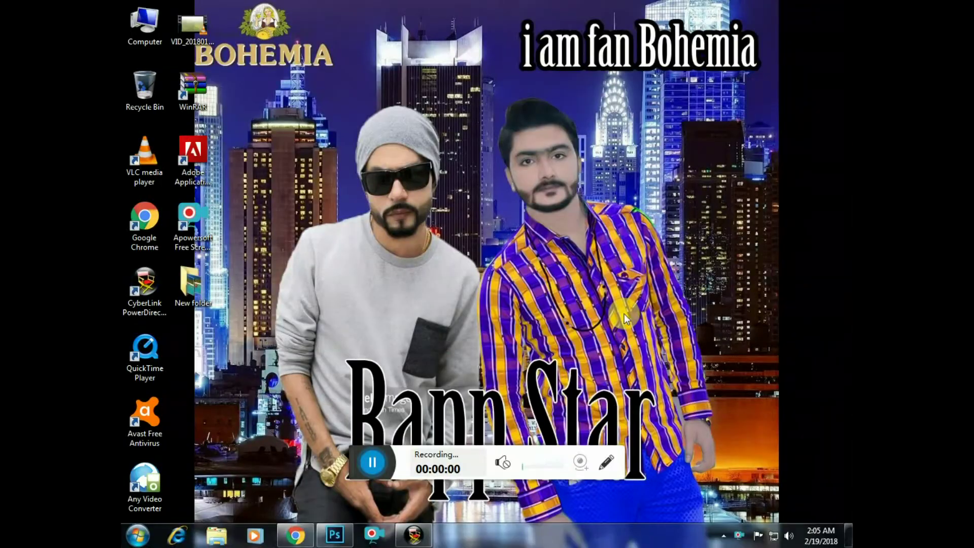
- Refresh the desktop and bring Photoshop with the beach photo back to the front
right_click(584, 286)
left_click(619, 320)
left_click(335, 535)
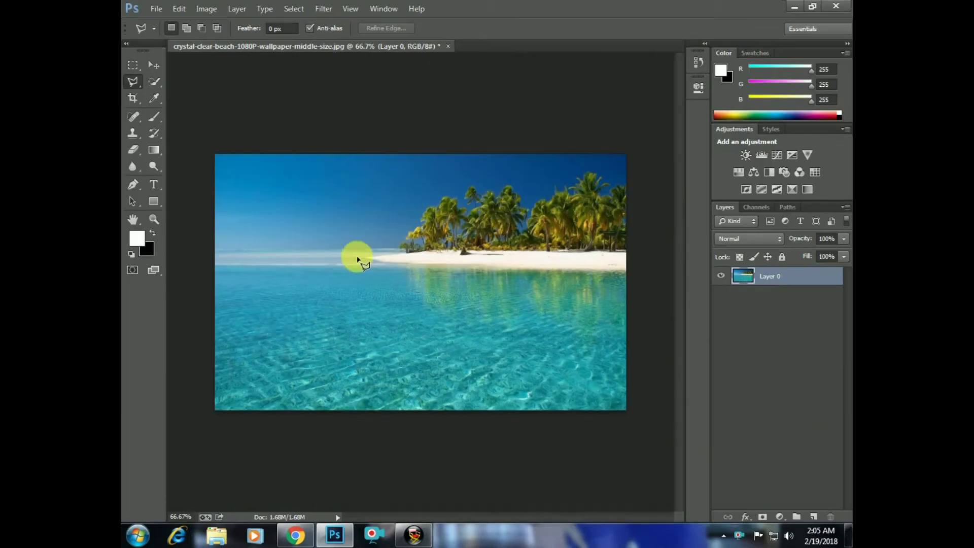
left_click(154, 65)
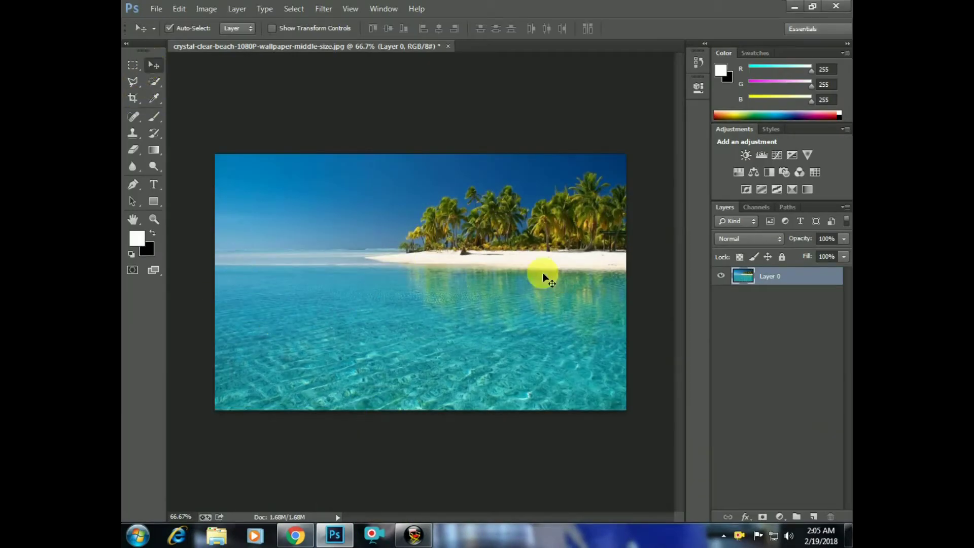
- Add the white word ZUBAIR as a text layer over the water and commit it
left_click(154, 184)
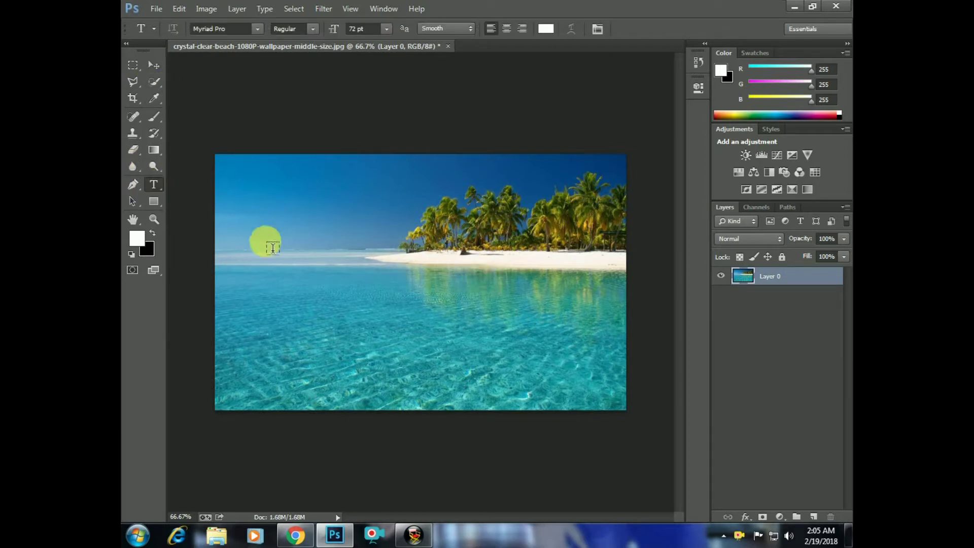
left_click(275, 306)
type("ZUBAIR")
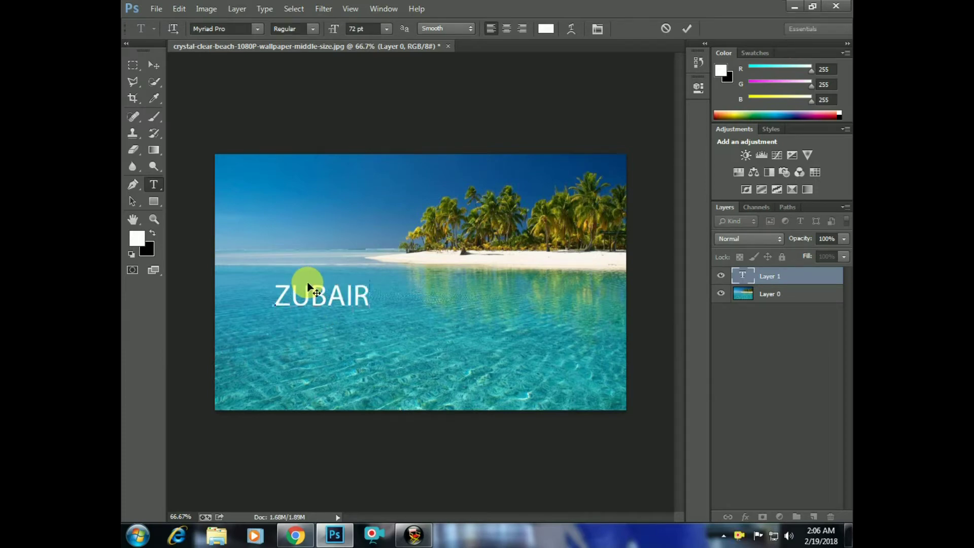
left_click(681, 32)
left_click(176, 11)
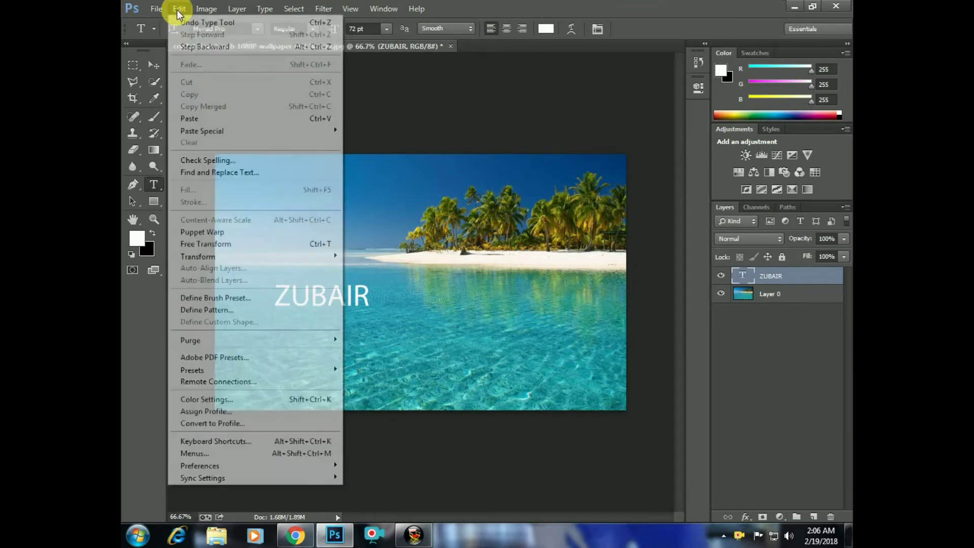
- Free Transform ZUBAIR larger and stretch it taller across the middle of the water
left_click(240, 244)
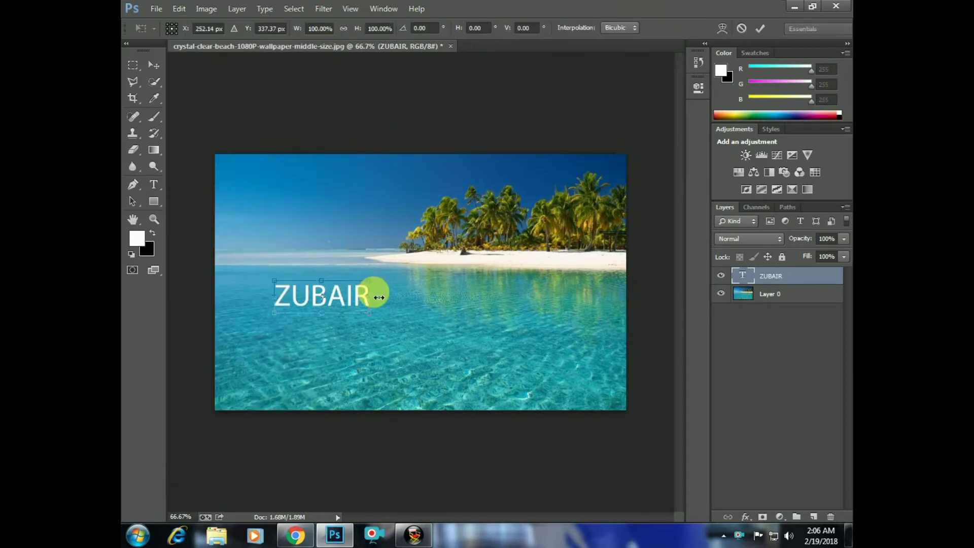
left_click_drag(367, 279, 462, 237)
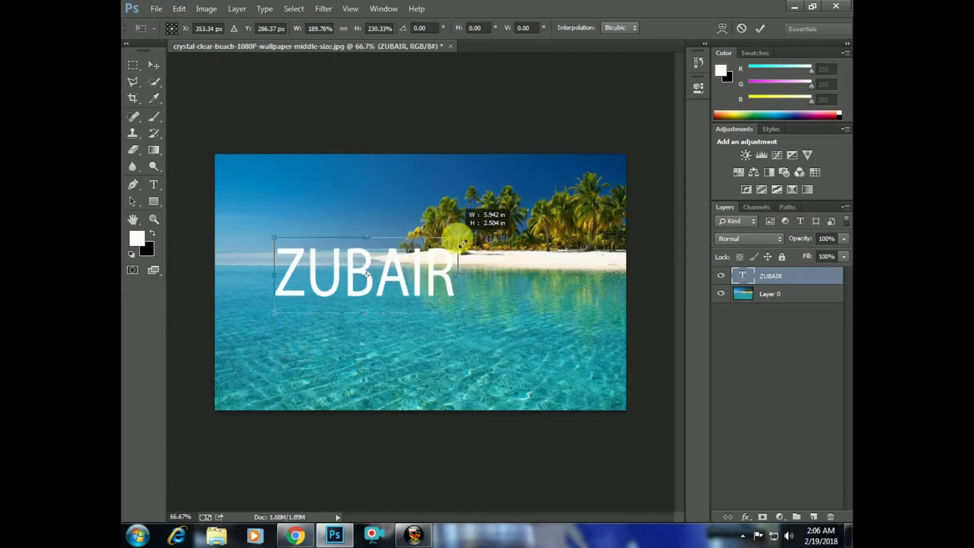
mouse_move(453, 294)
left_mouse_down()
mouse_move(478, 289)
mouse_move(481, 273)
left_mouse_up()
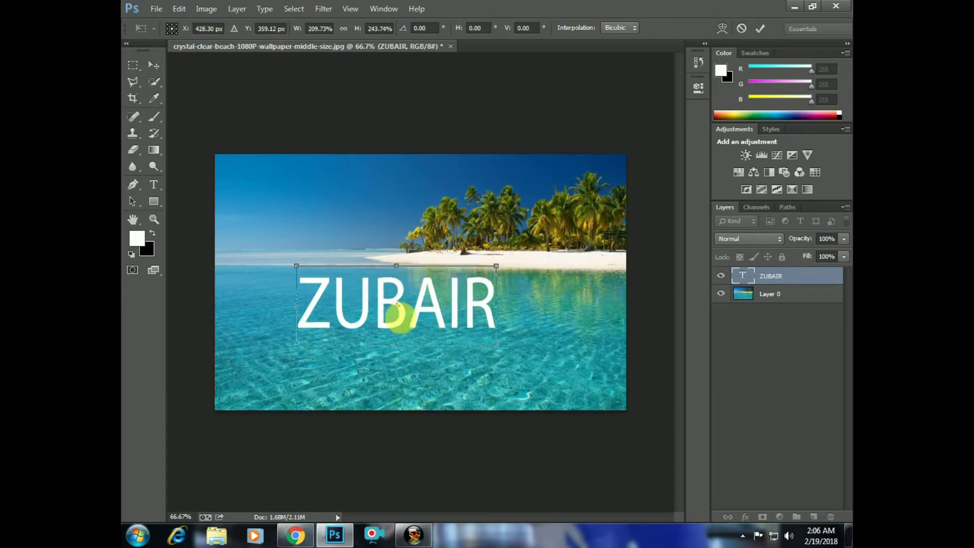
left_click_drag(396, 346, 397, 363)
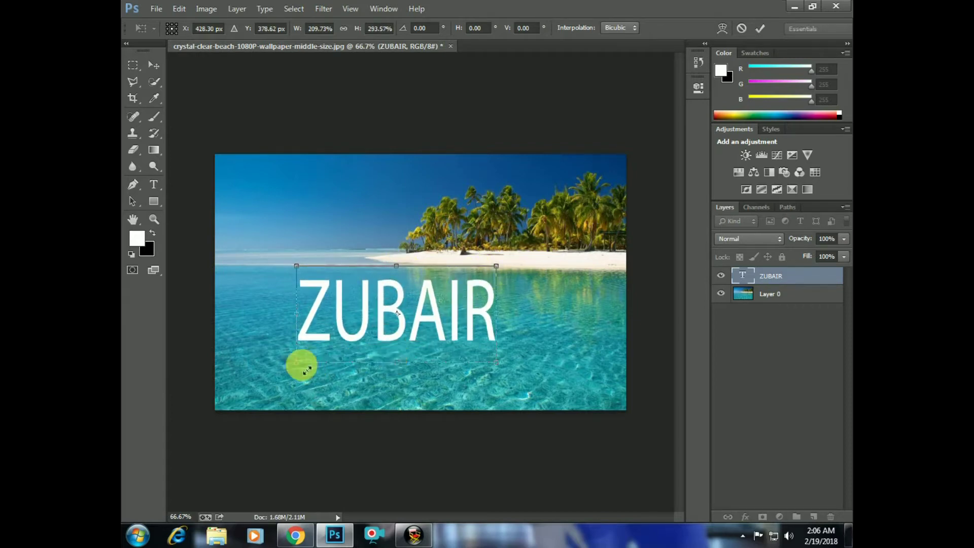
left_click_drag(305, 374, 307, 385)
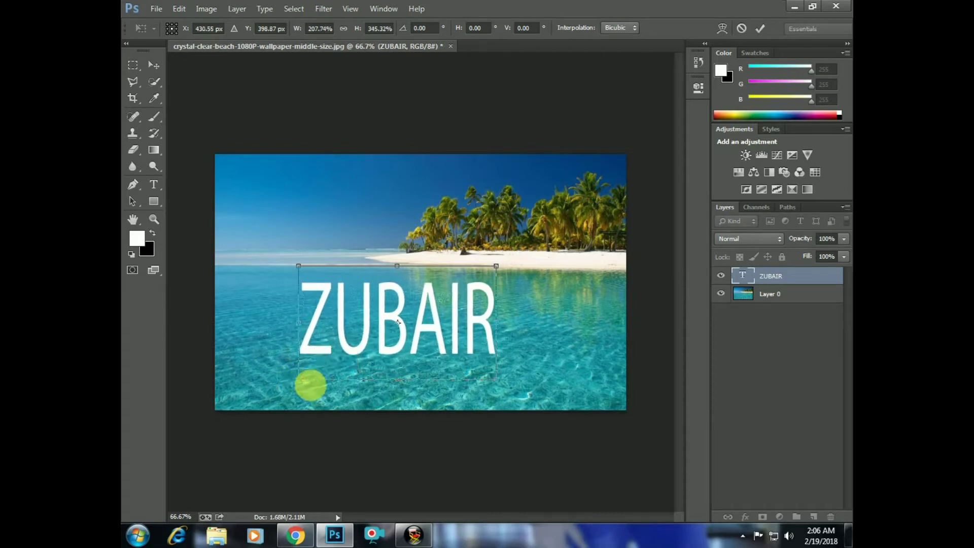
left_click(759, 32)
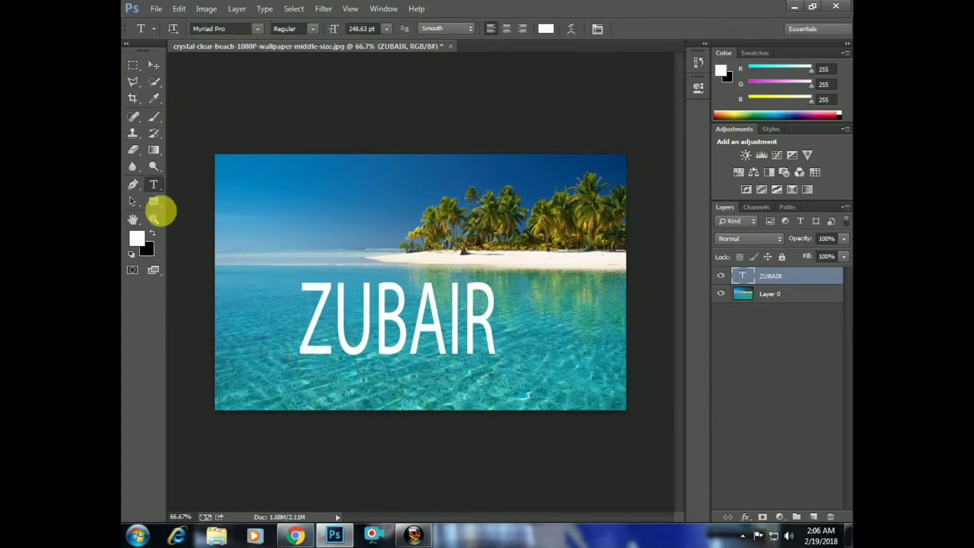
left_click(153, 65)
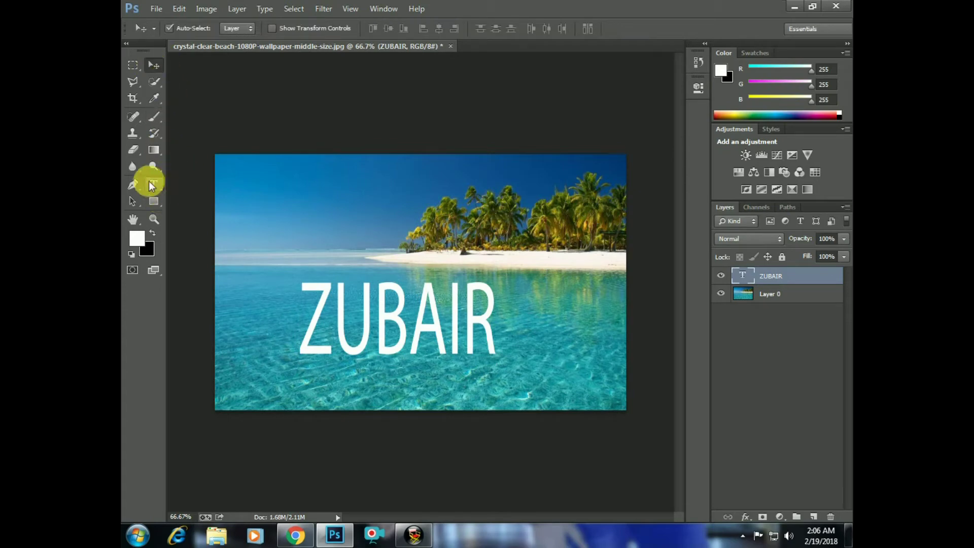
- Make the beach photo layer (Layer 0) active and choose the Polygonal Lasso tool
left_click(132, 81)
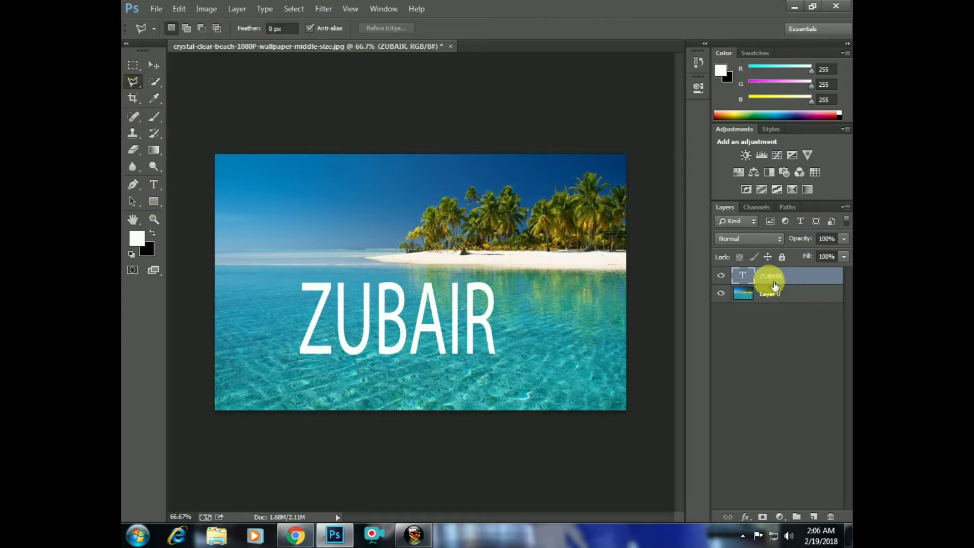
left_click(804, 294)
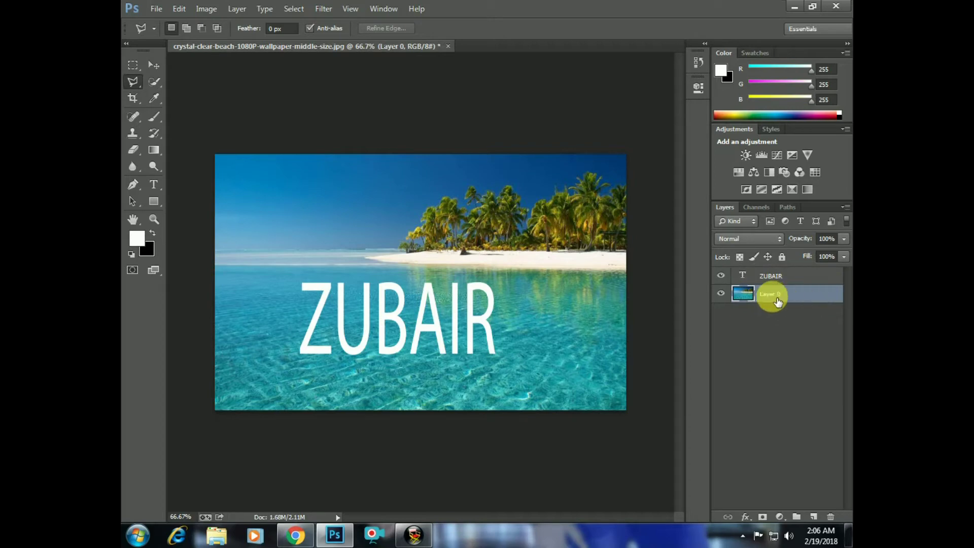
right_click(132, 80)
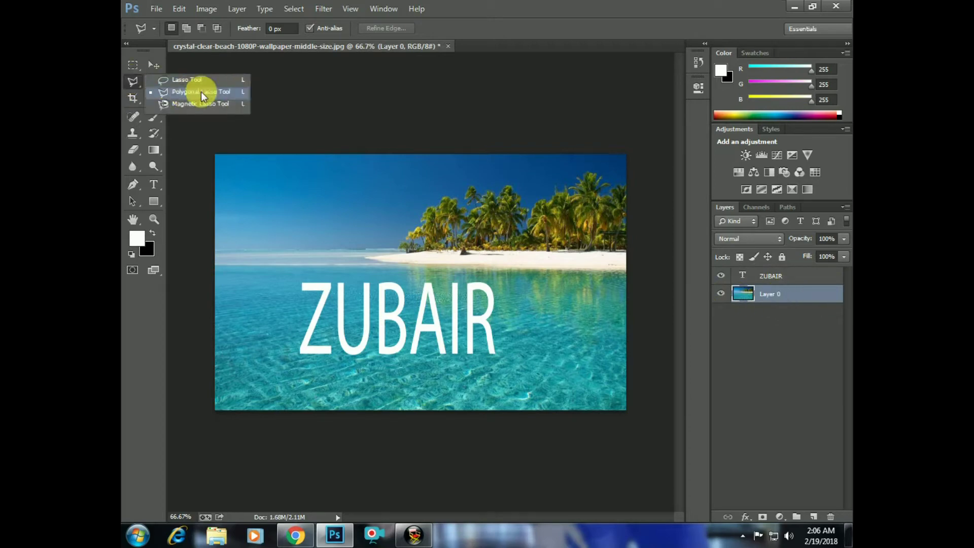
left_click(220, 92)
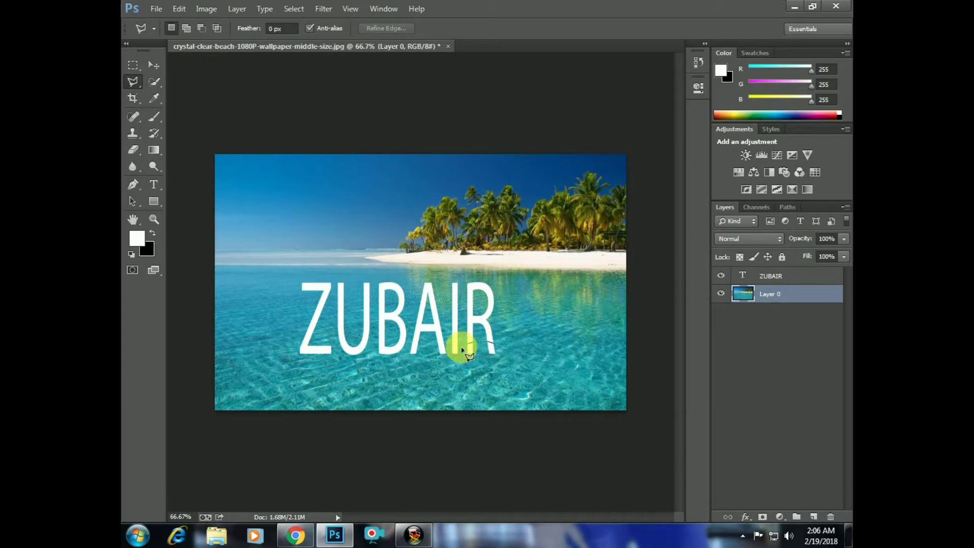
- Trace a wavy selection enclosing the water around the lower half of the ZUBAIR letters
left_click(442, 346)
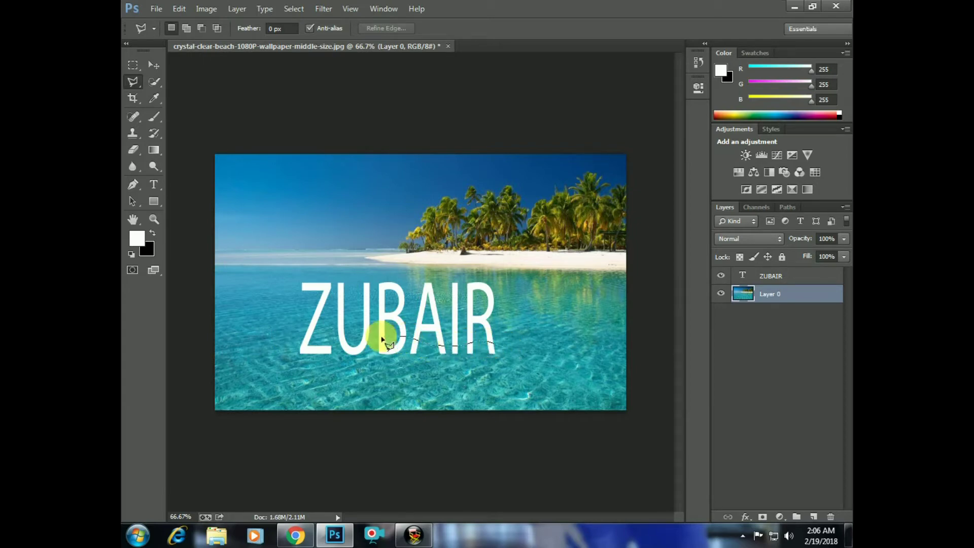
left_click(381, 337)
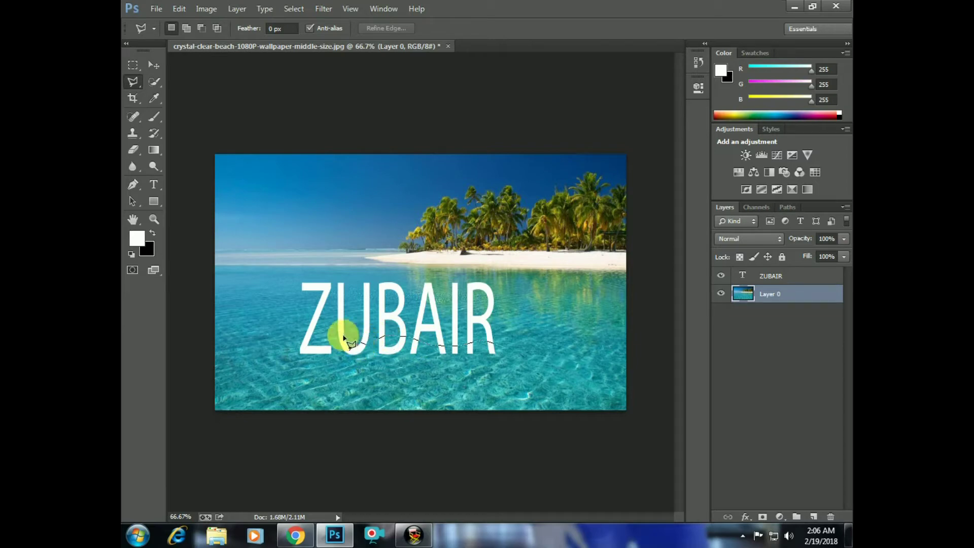
left_click(303, 337)
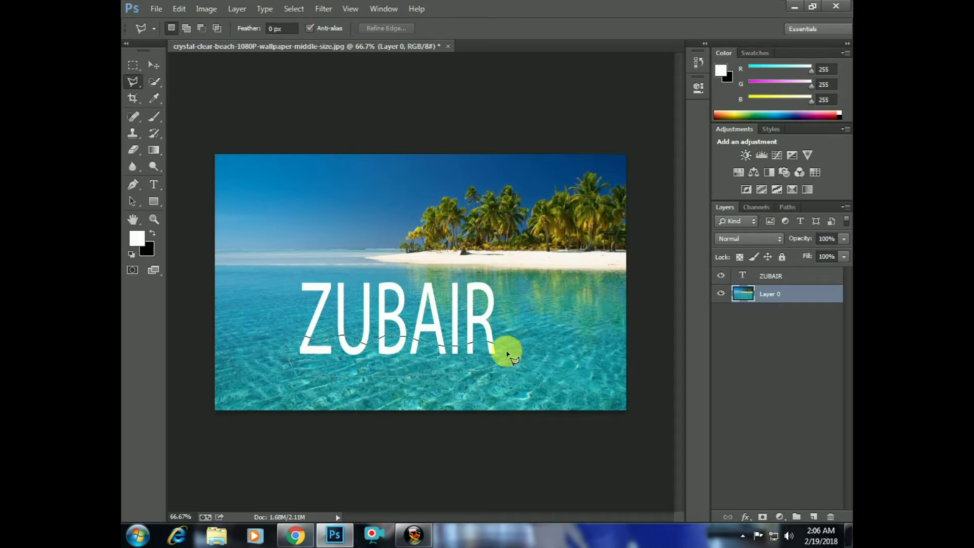
left_click(510, 355)
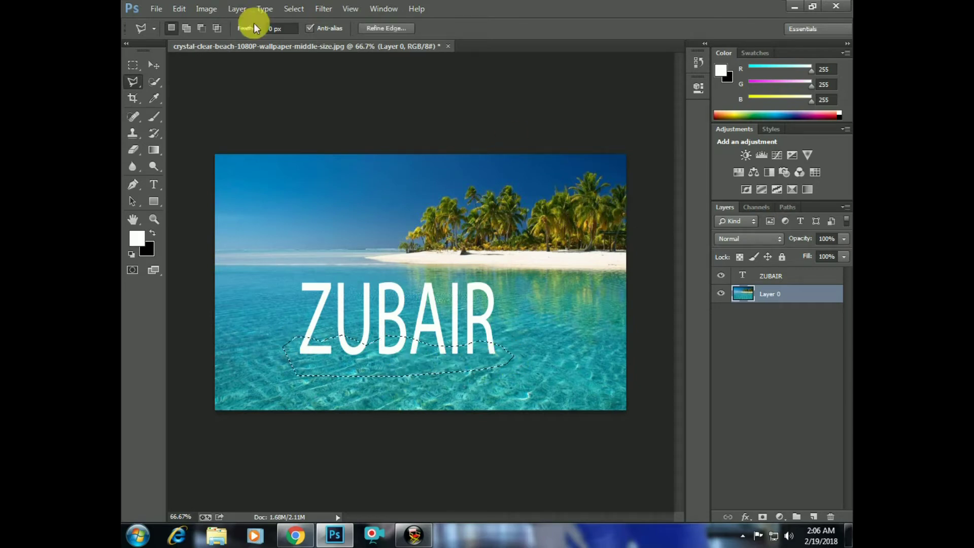
- Refine the selection edge with Smooth 15 and Feather 2.6 px
left_click(373, 31)
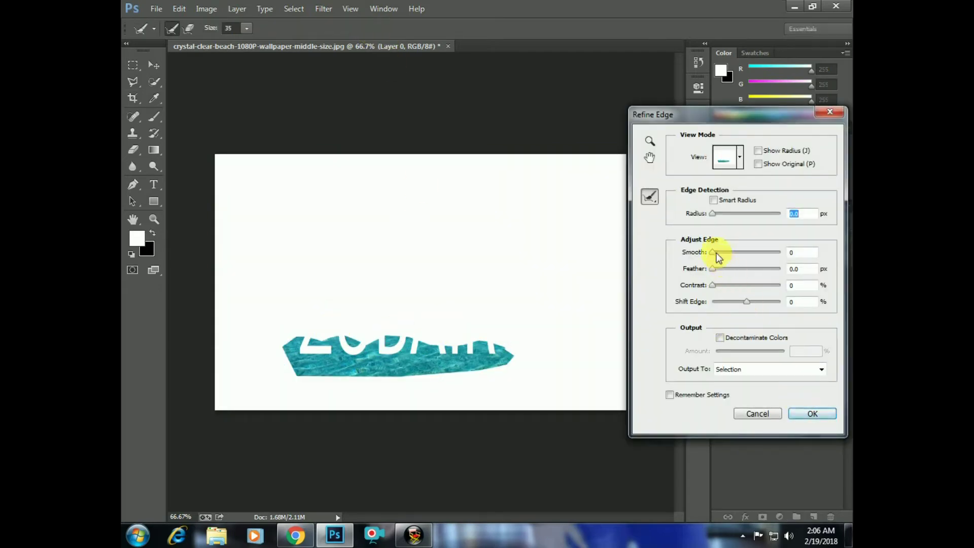
left_click_drag(715, 268, 723, 268)
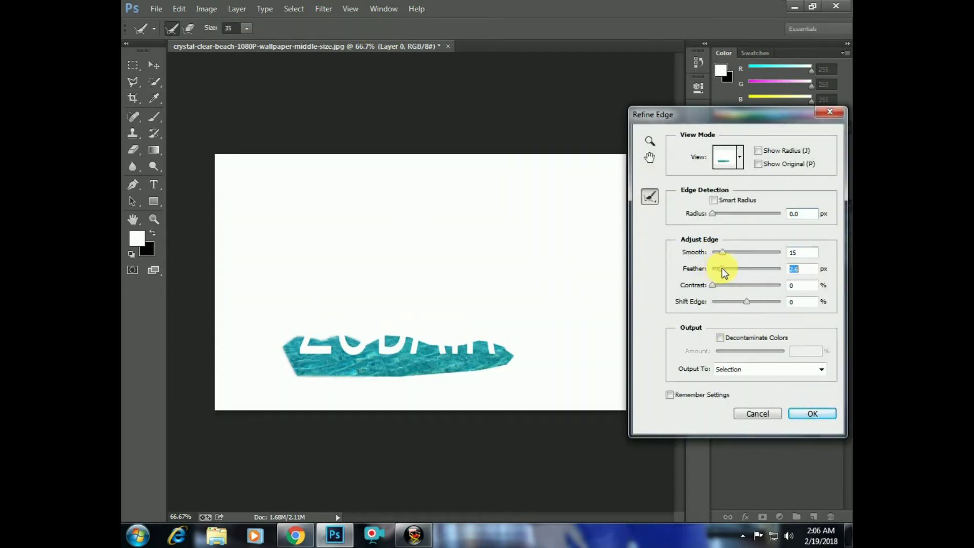
left_click(812, 413)
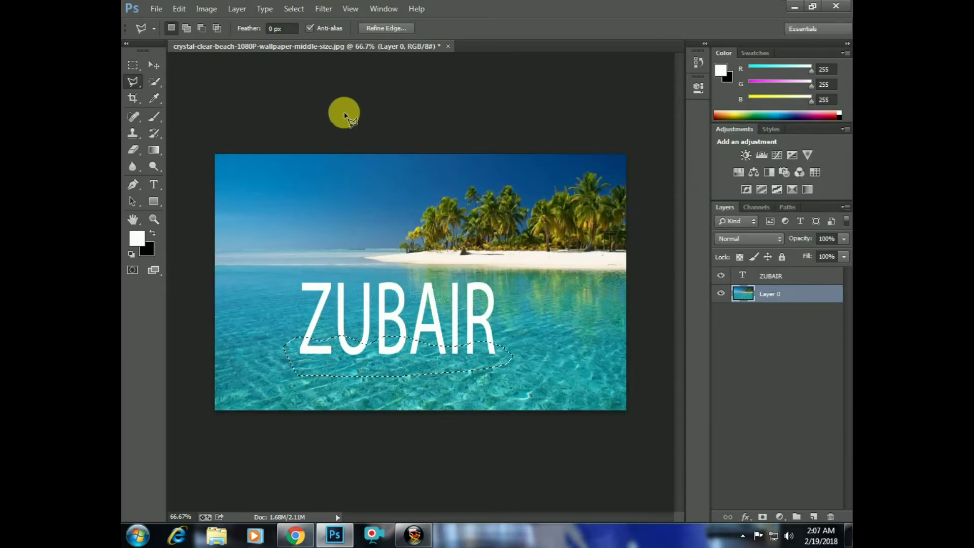
- Copy the selected water onto Layer 1 and move it above the ZUBAIR layer
key("ctrl+j")
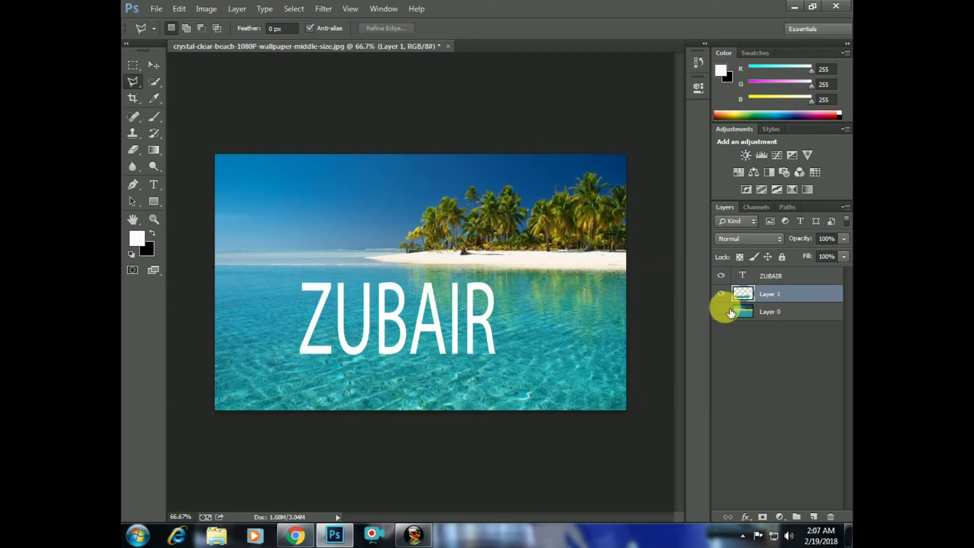
left_click(721, 312)
left_click(721, 311)
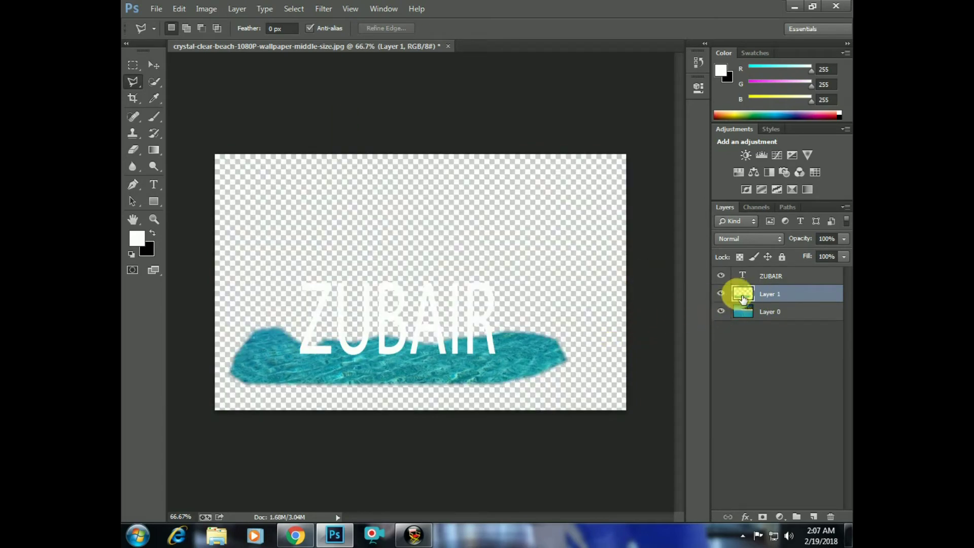
left_click(780, 276, "shift")
left_click_drag(781, 276, 777, 303)
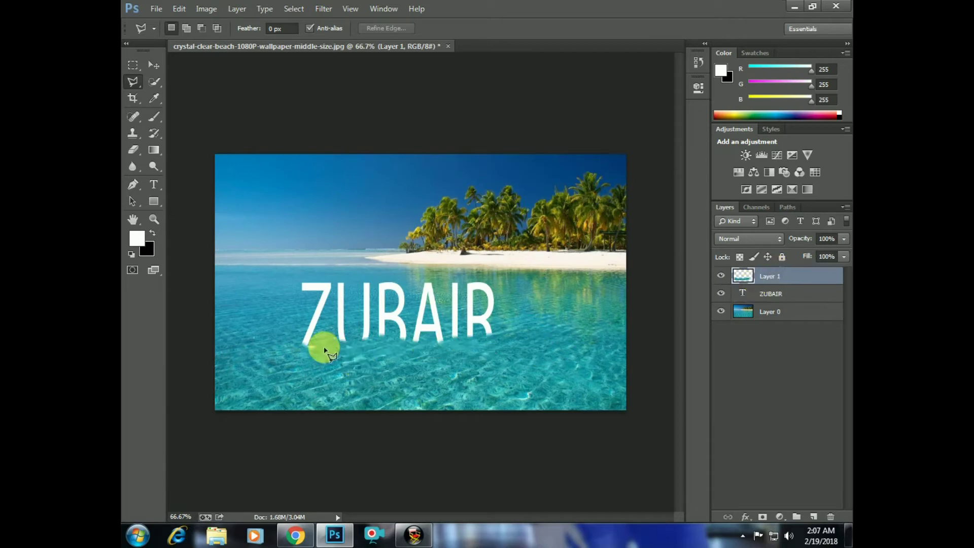
- Lower the water layer's (Layer 1) opacity to 77%
left_click(845, 257)
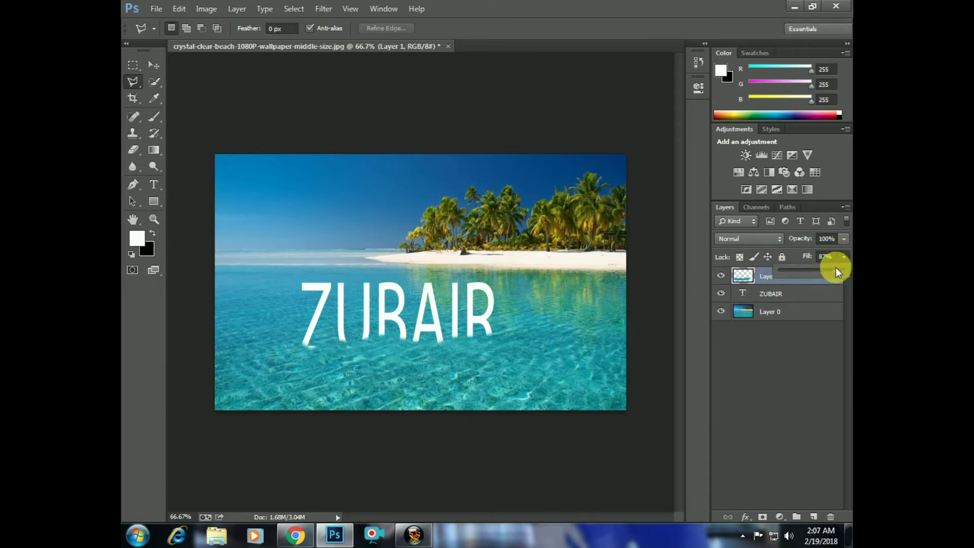
left_click(844, 239)
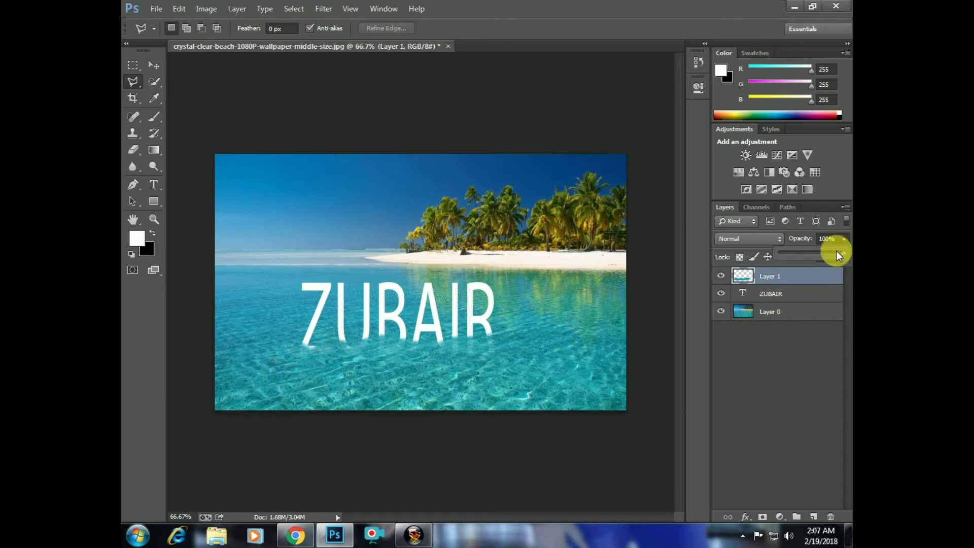
left_click_drag(830, 251, 830, 250)
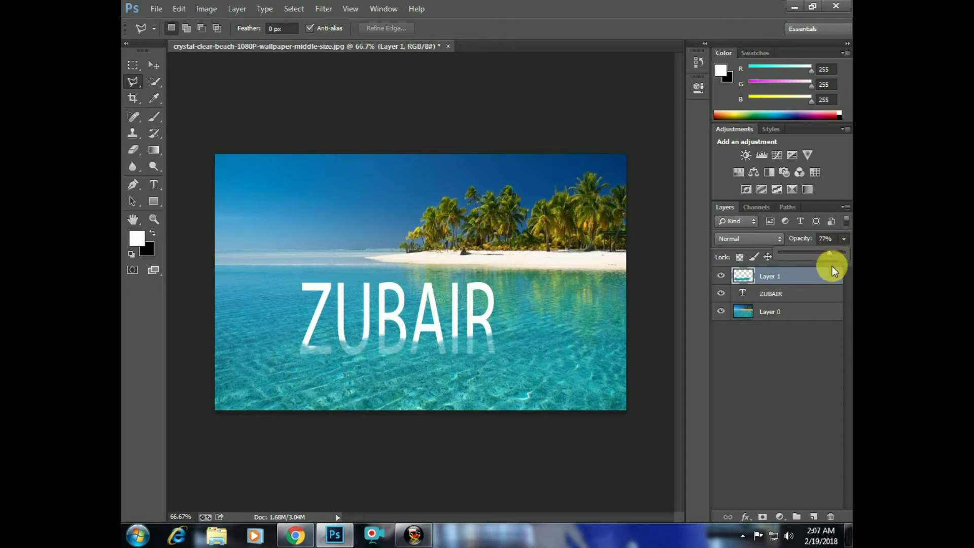
- Nudge the ZUBAIR text slightly down with the Move tool, then reselect Layer 1
left_click(787, 291)
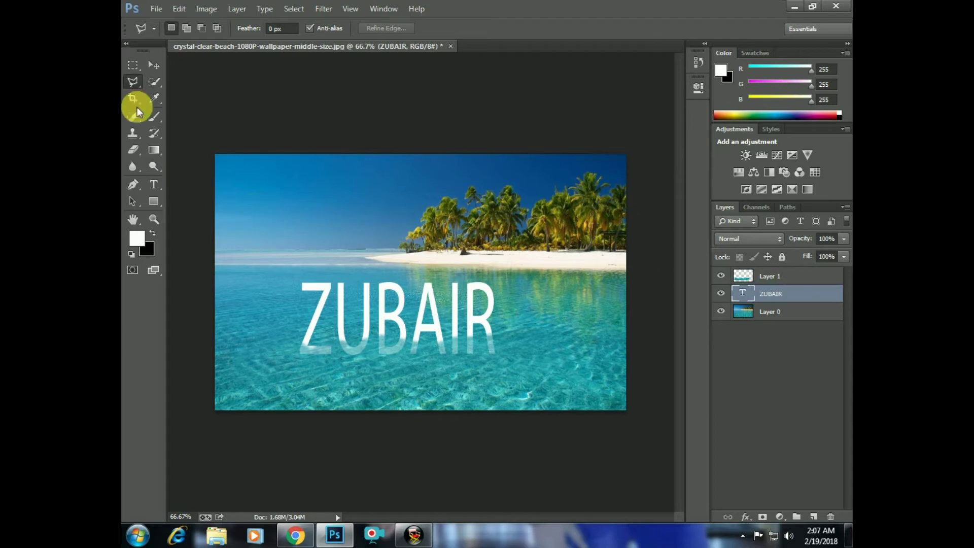
left_click(154, 65)
left_click_drag(491, 299, 491, 304)
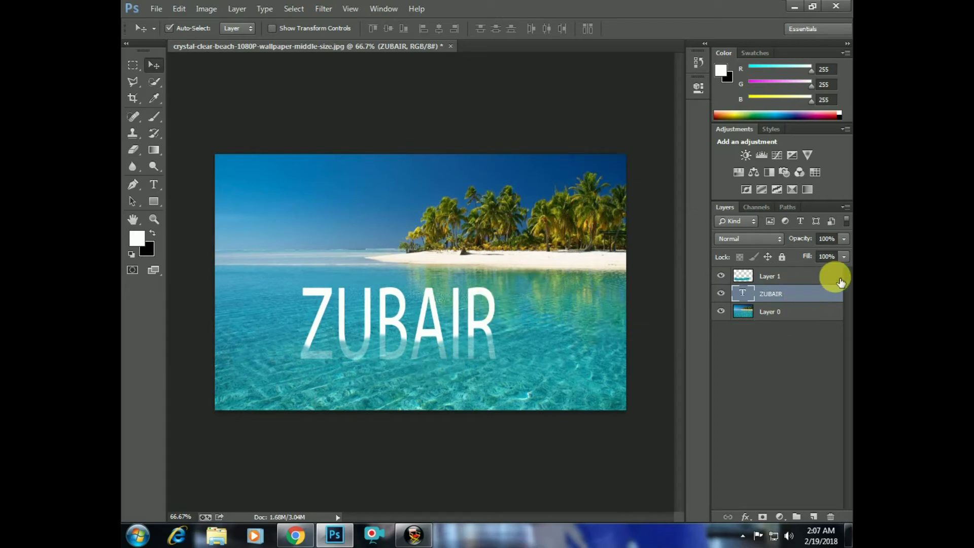
left_click(835, 282)
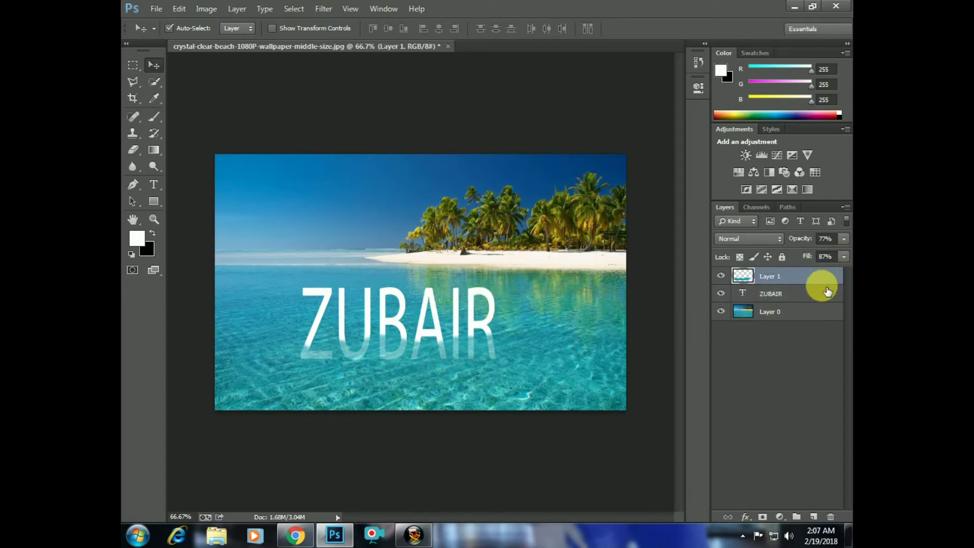
left_click(833, 295)
left_click(811, 282)
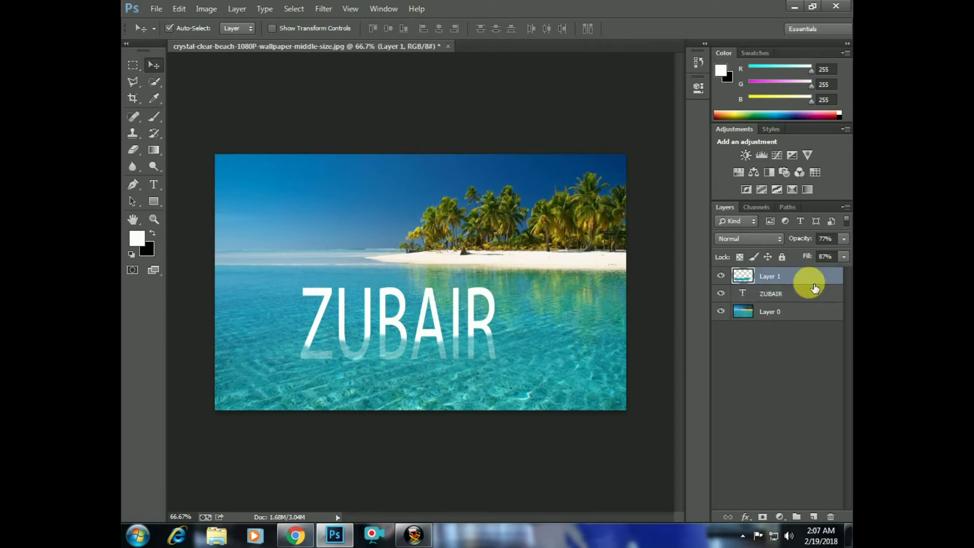
left_click(816, 298)
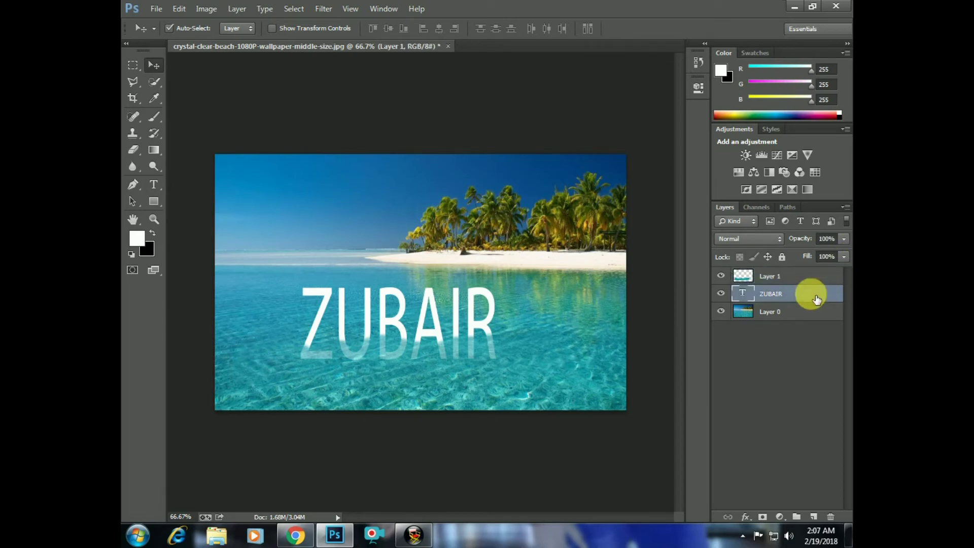
left_click(810, 277)
left_click(843, 238)
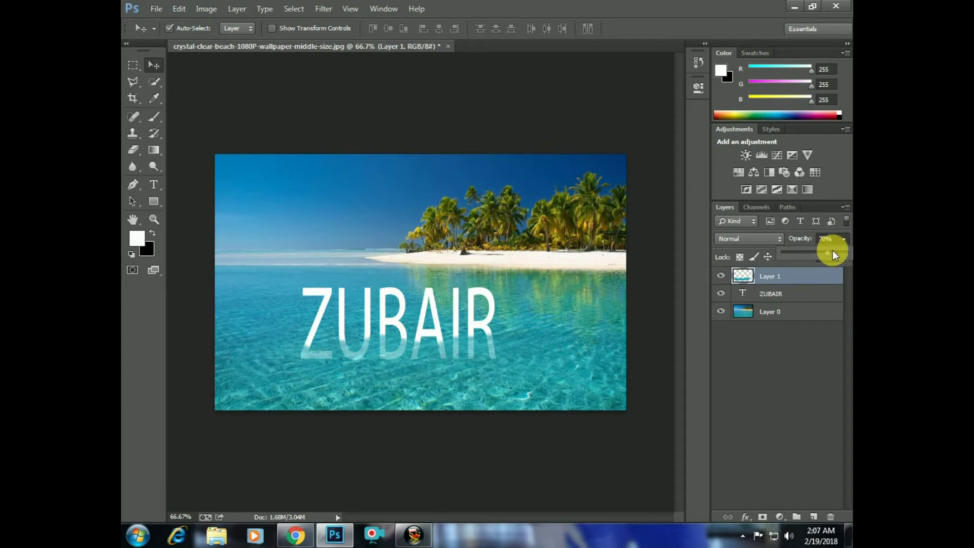
- Give ZUBAIR a Spectrum Gradient Overlay at a -30° angle in Blending Options
left_click(784, 293)
right_click(784, 293)
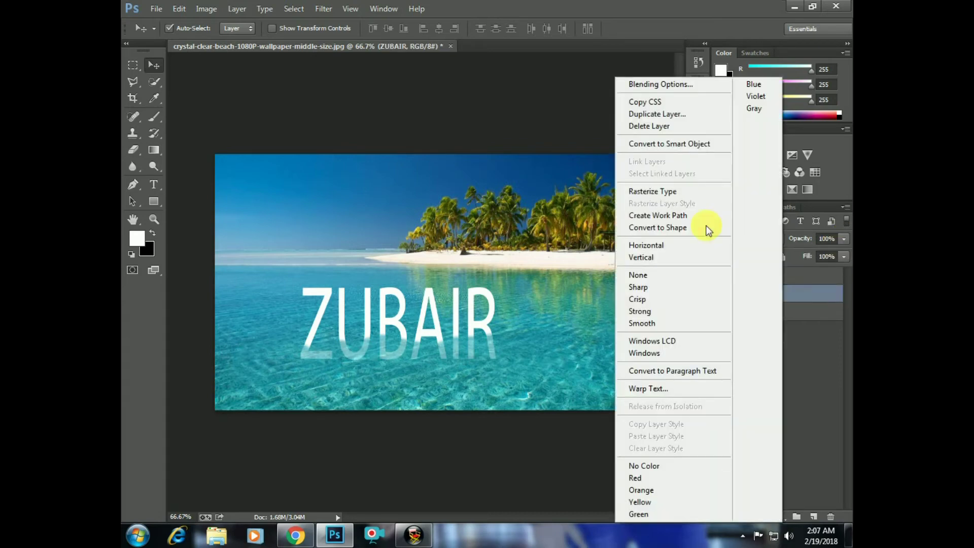
left_click(690, 84)
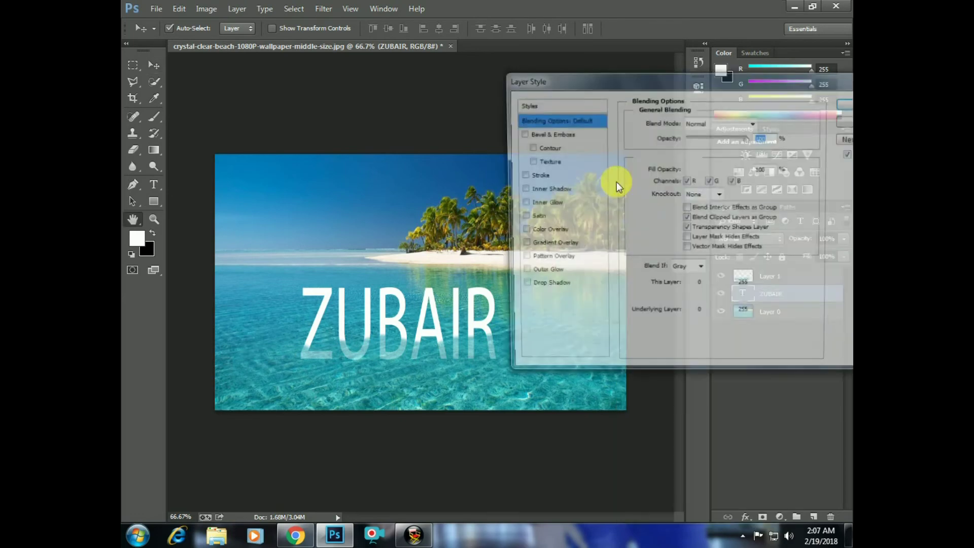
left_click(588, 246)
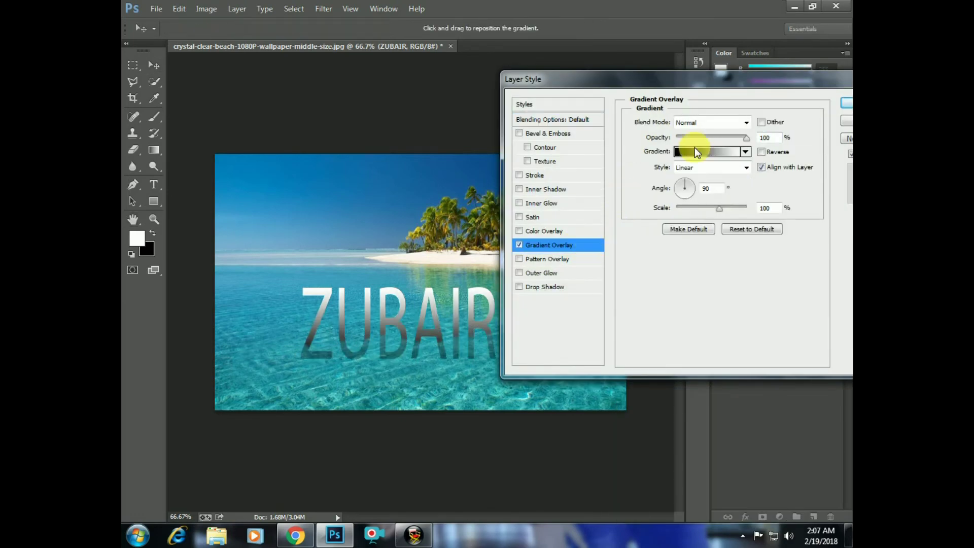
left_click(696, 150)
left_click(660, 288)
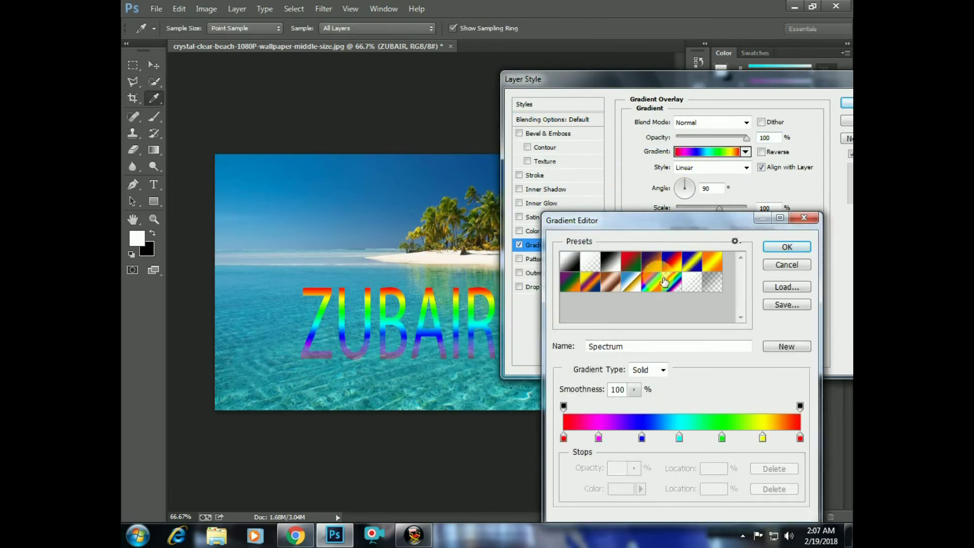
left_click(786, 248)
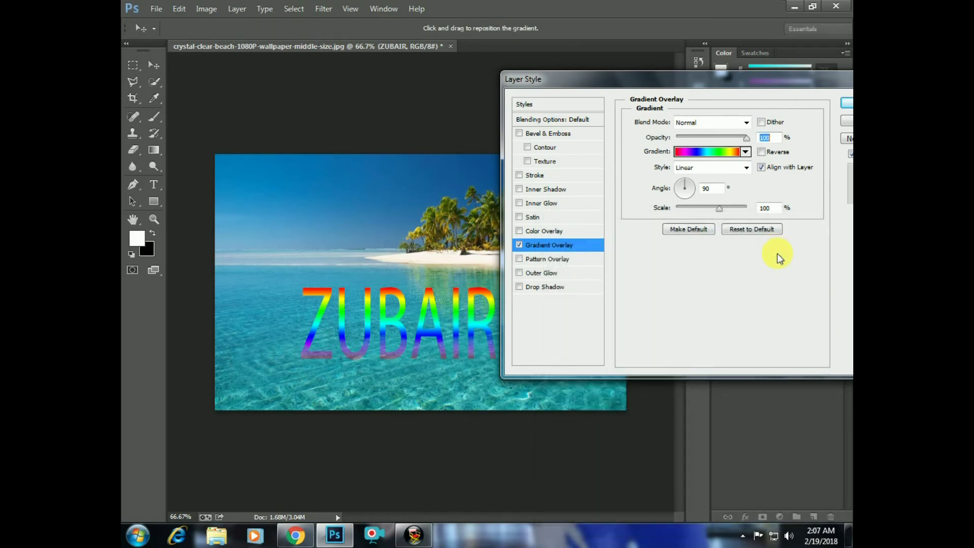
left_click(694, 186)
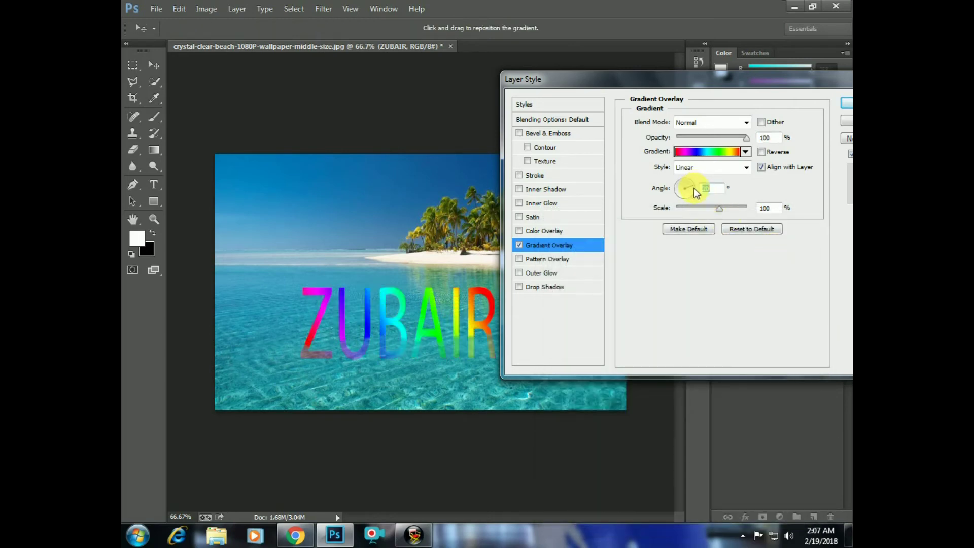
left_click_drag(694, 192, 692, 193)
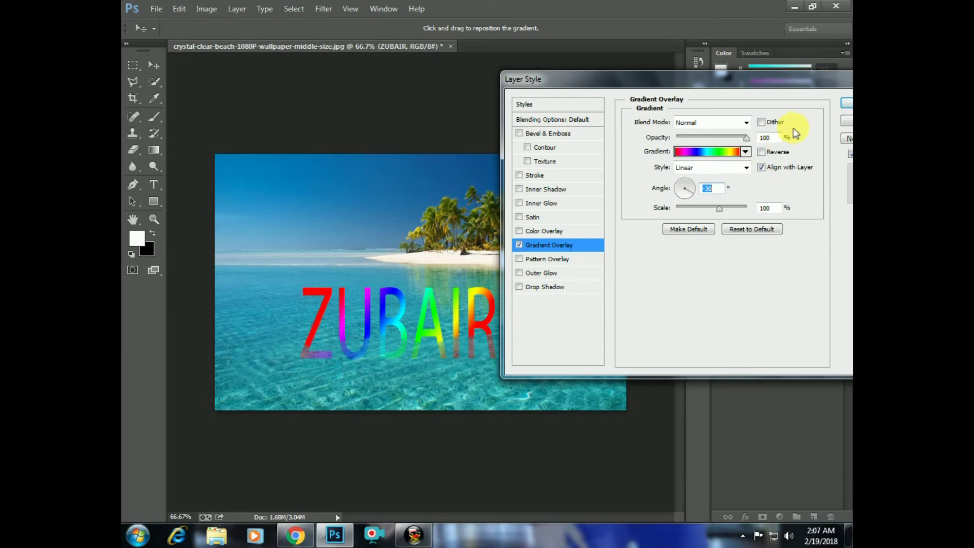
left_click(844, 108)
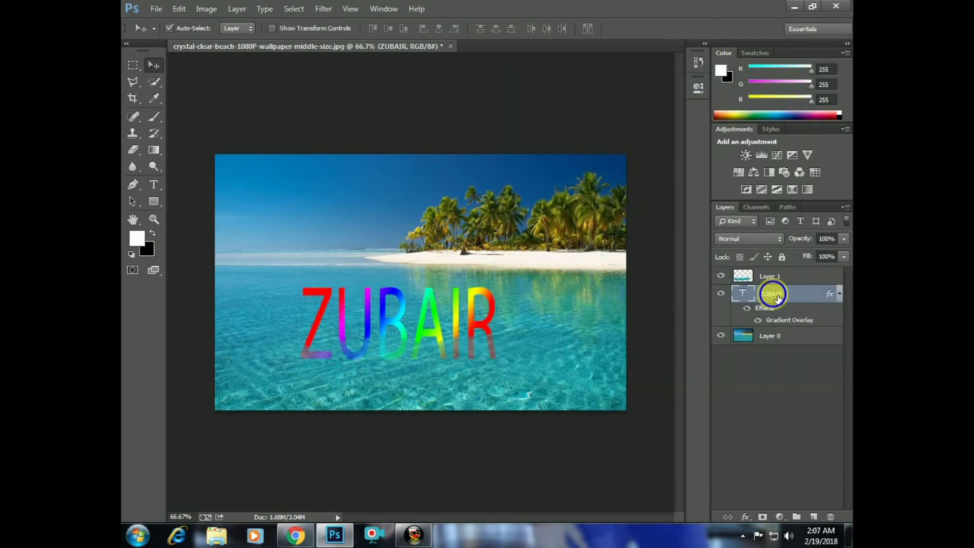
right_click(769, 293)
- Add a thin black Stroke to ZUBAIR's layer style
left_click(669, 84)
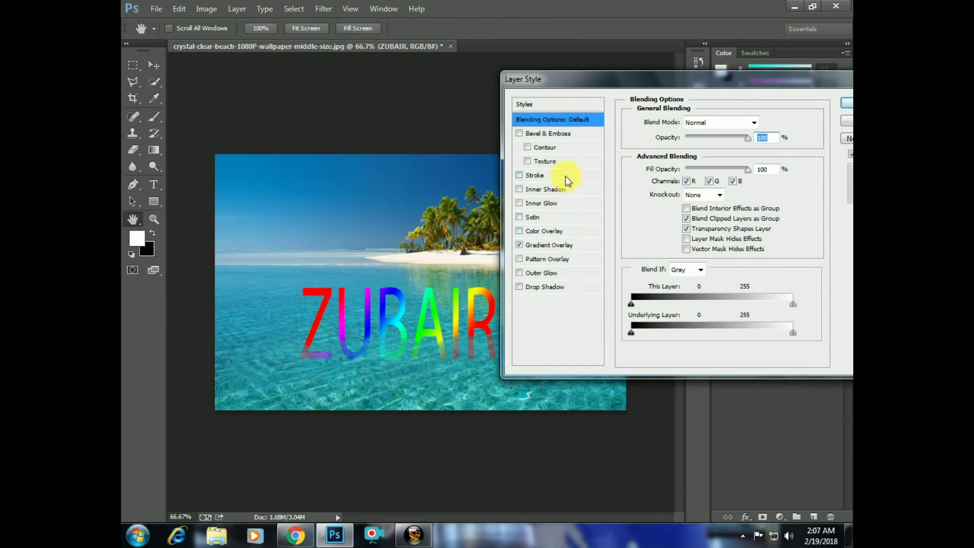
left_click(564, 175)
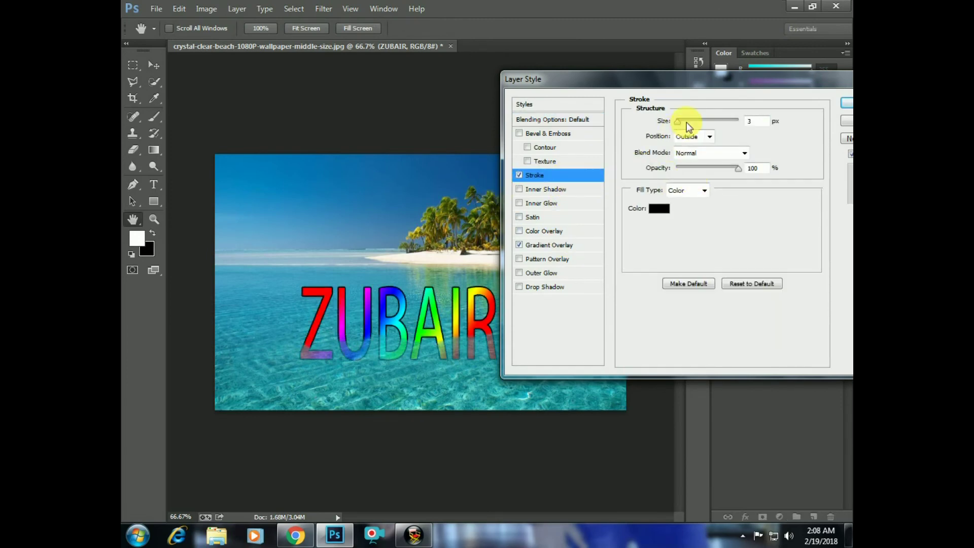
mouse_move(686, 121)
left_mouse_down()
mouse_move(707, 120)
mouse_move(671, 121)
mouse_move(681, 121)
left_mouse_up()
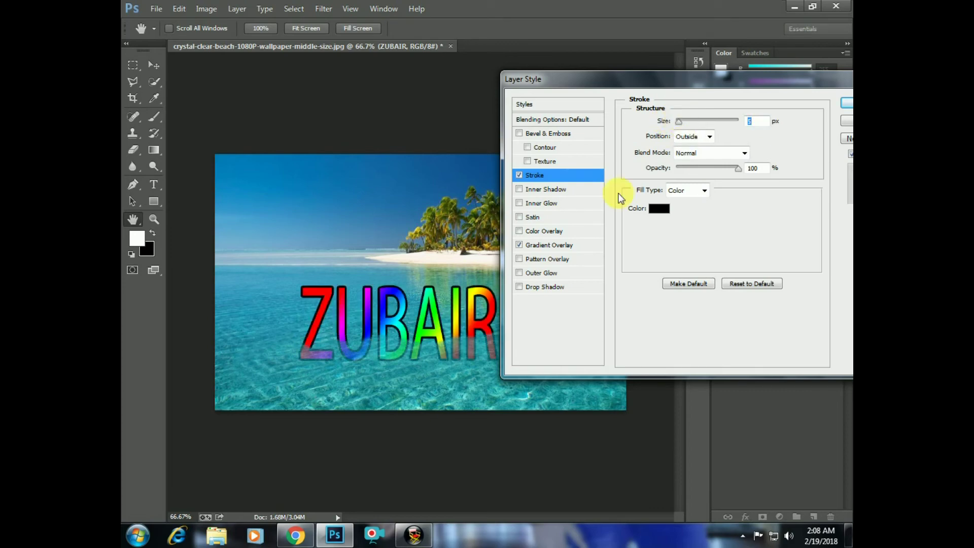
left_click(847, 105)
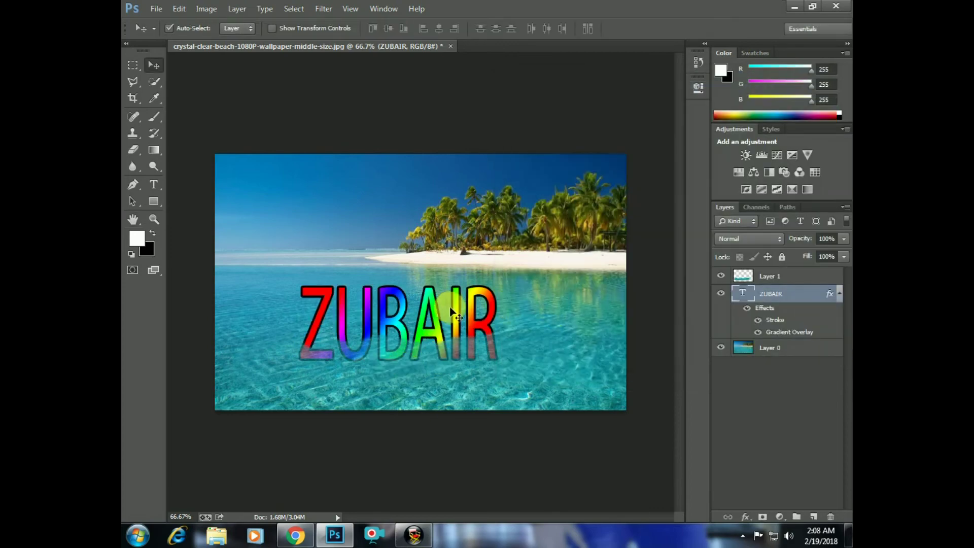
- Raise Layer 1's opacity to 95% and zoom in to check the submerged letters
left_click(809, 281)
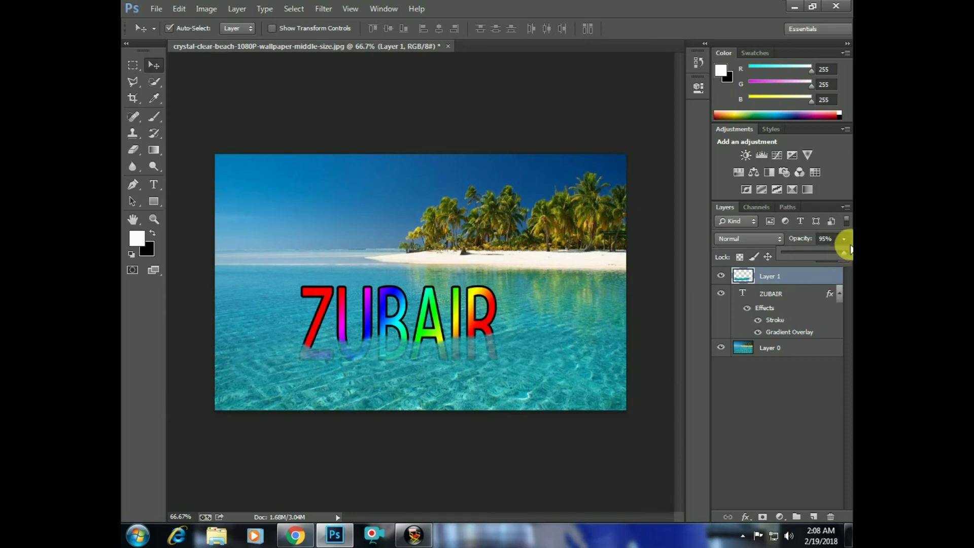
left_click(811, 293)
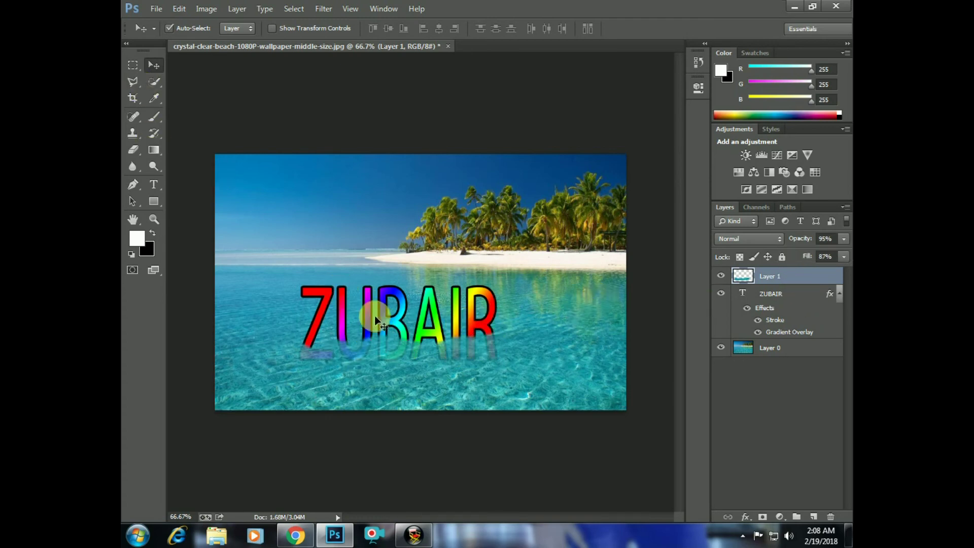
key("ctrl+plus")
left_click(392, 395)
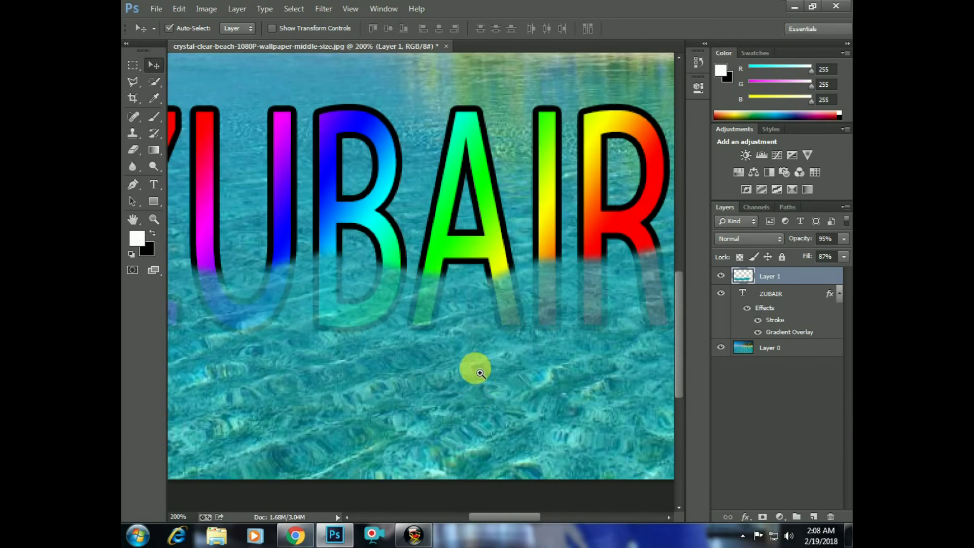
key("ctrl+minus")
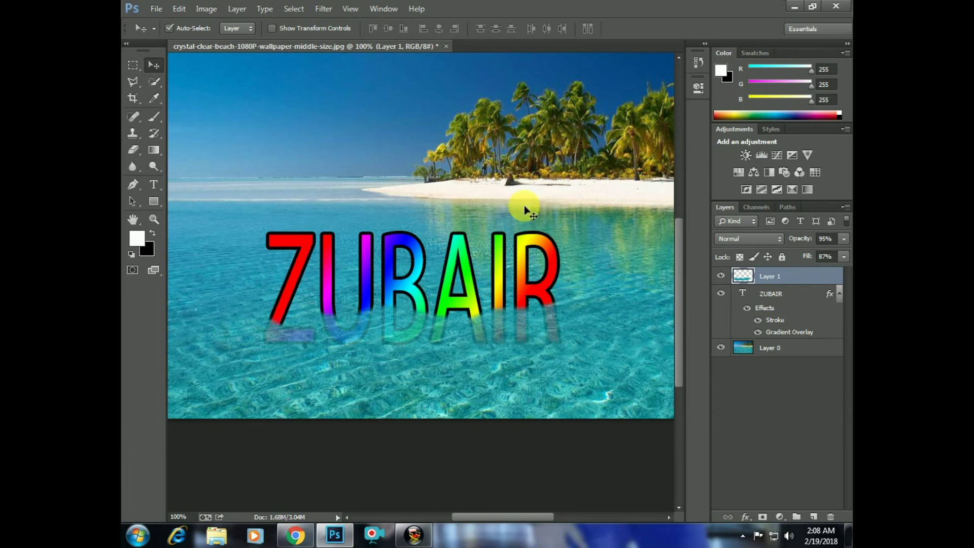
left_click(156, 8)
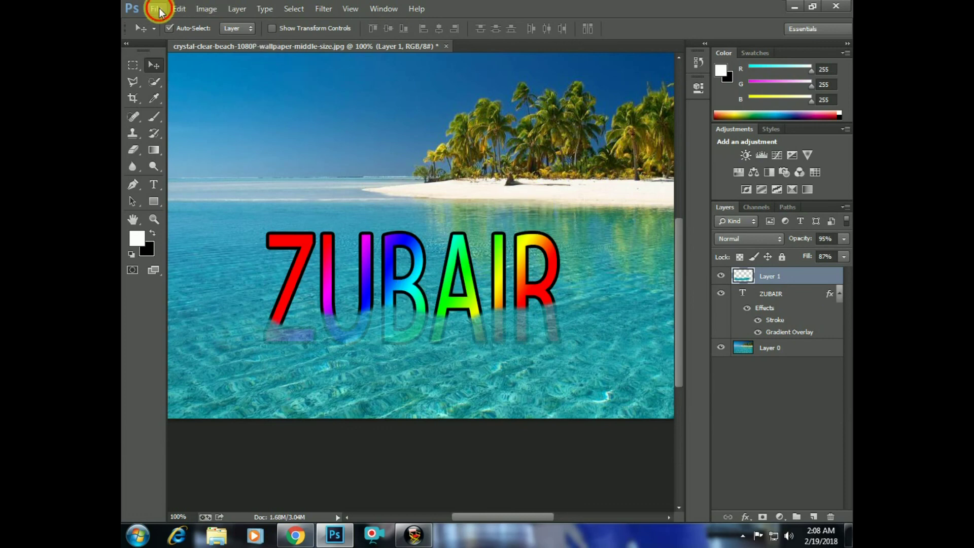
left_click(487, 11)
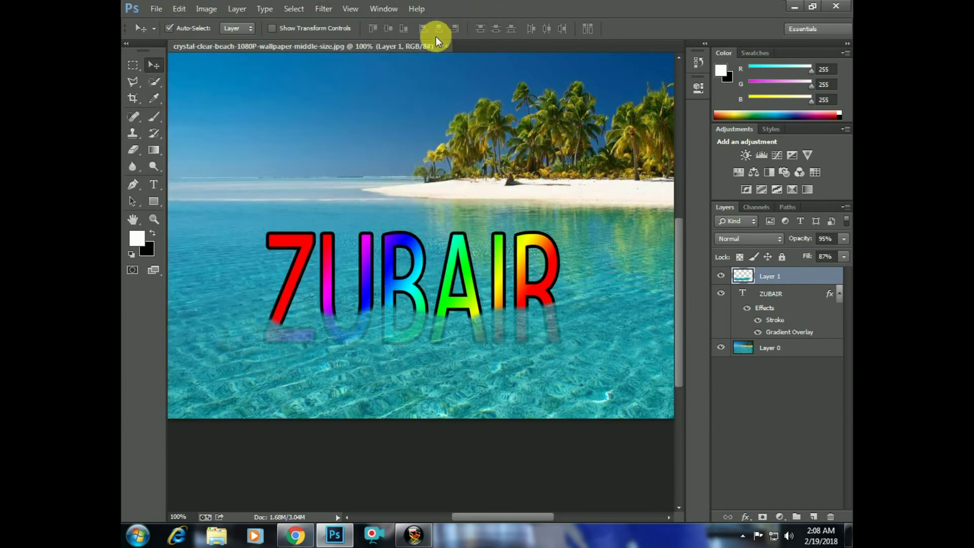